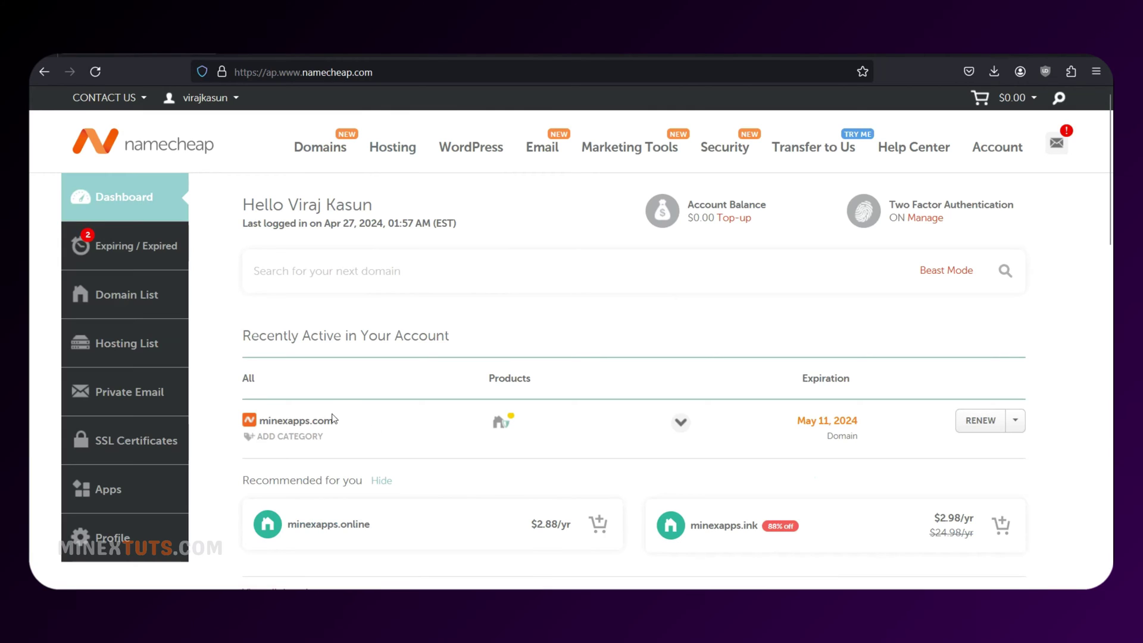
Expand the minexapps.com row and choose Manage to reach its details page with Custom DNS nameservers
click(683, 278)
click(1000, 333)
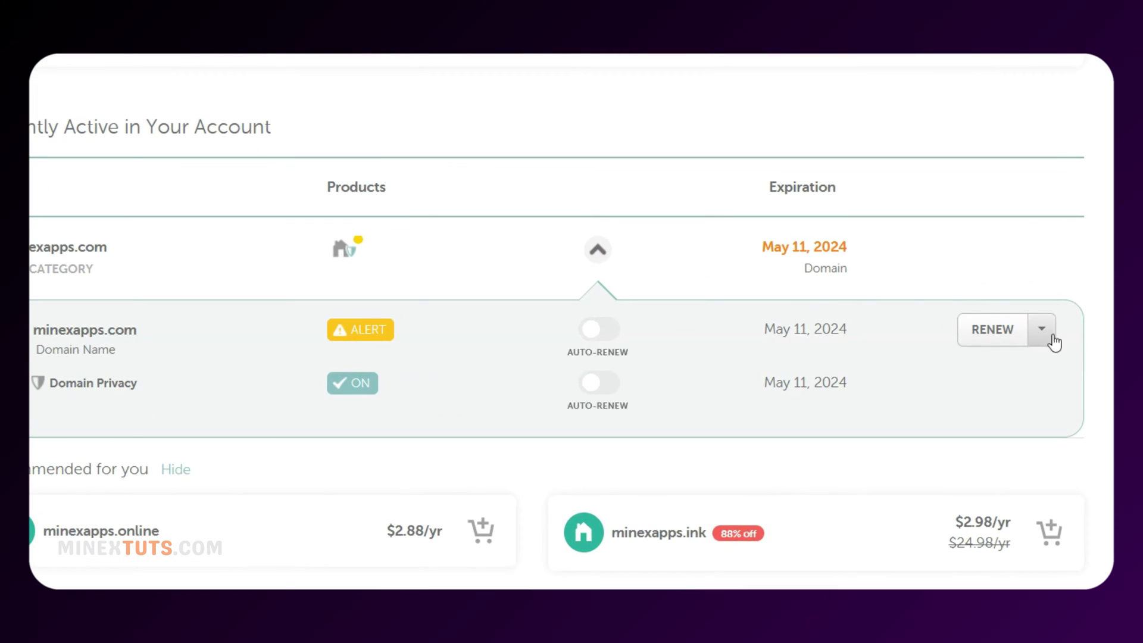
click(1022, 365)
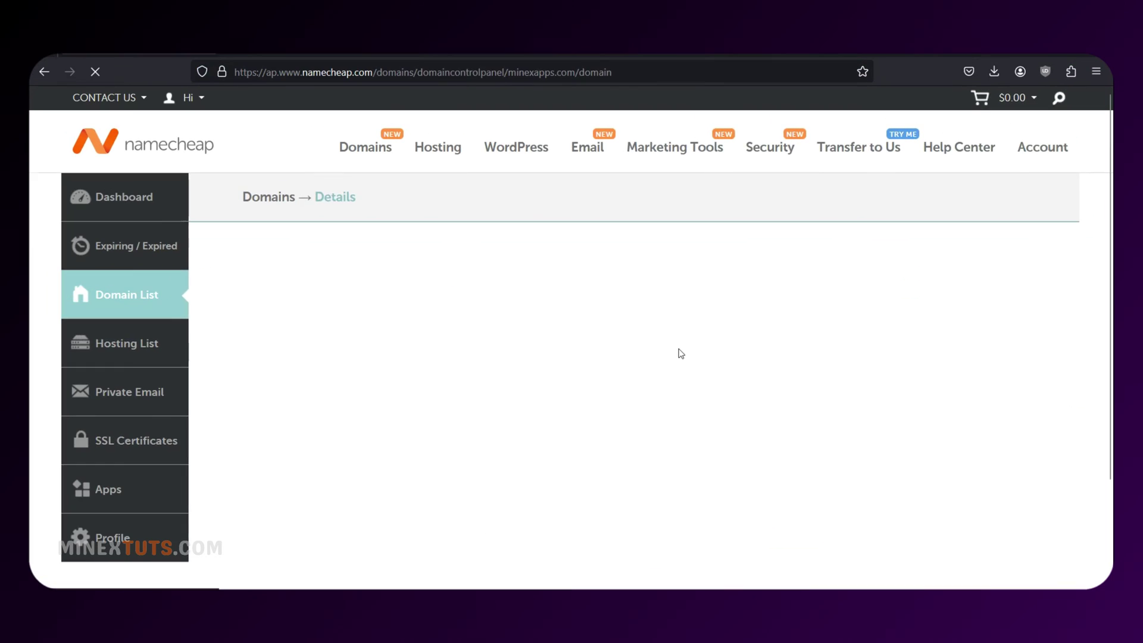
scroll(681, 353, down, 15)
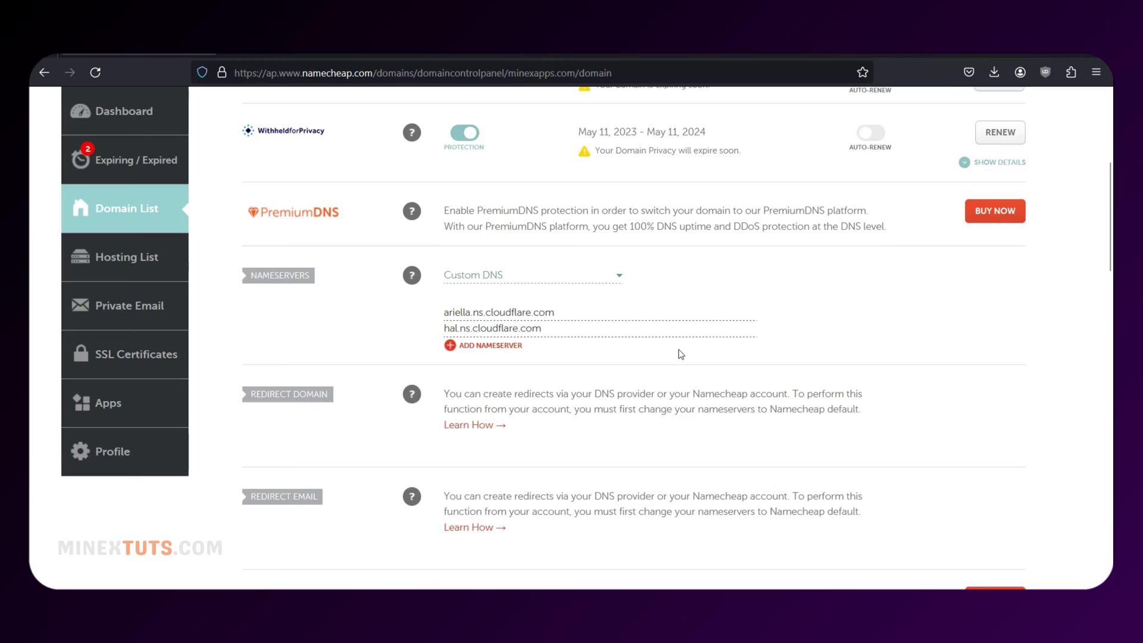
Unlock the minexapps.com Domain Lock under Sharing & Transfer's Transfer Out section
scroll(677, 352, up, 4)
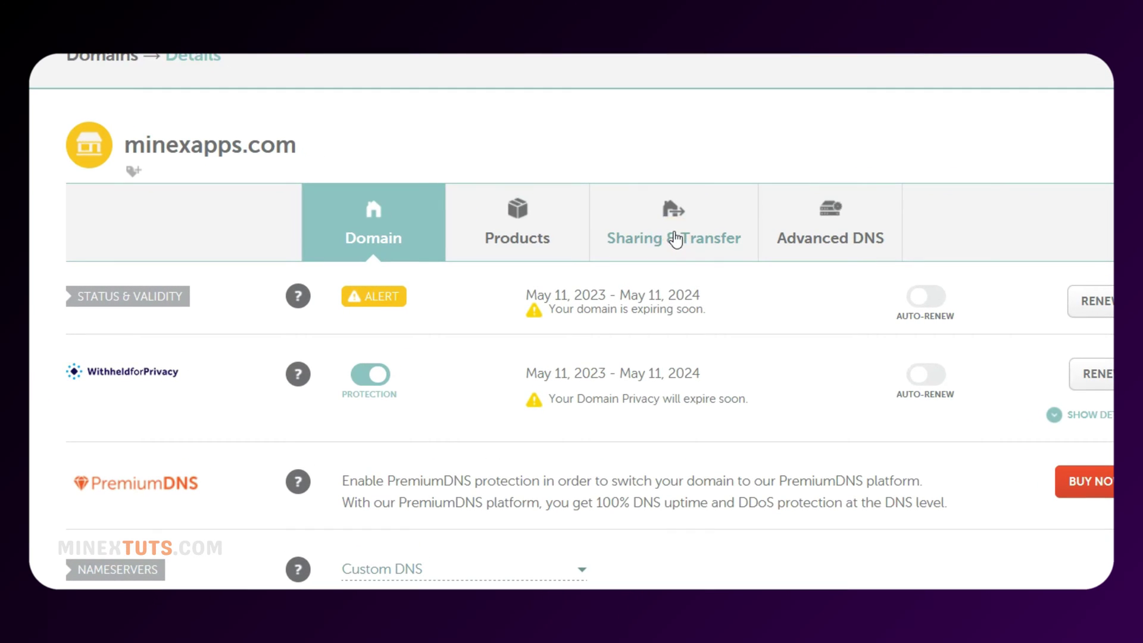
click(675, 240)
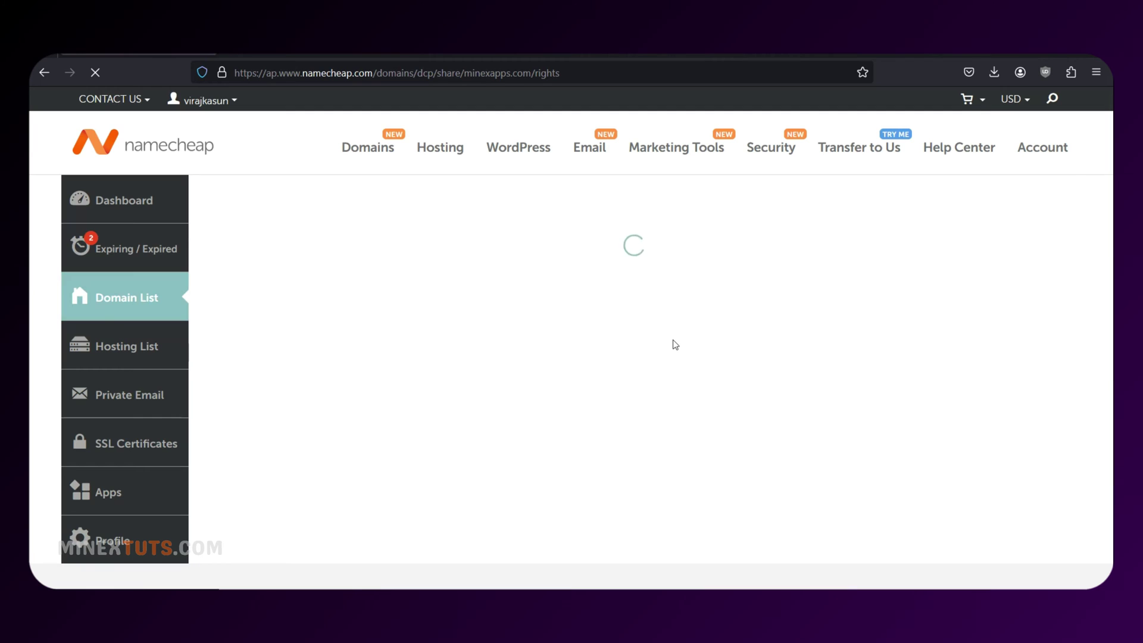
scroll(673, 342, down, 5)
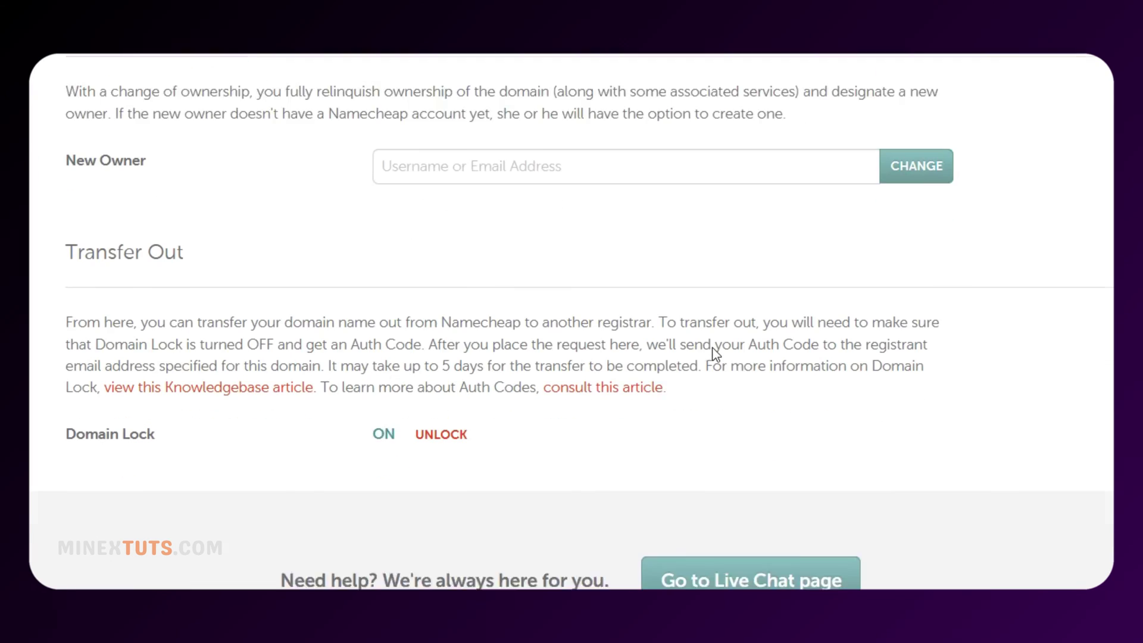
scroll(713, 349, down, 1)
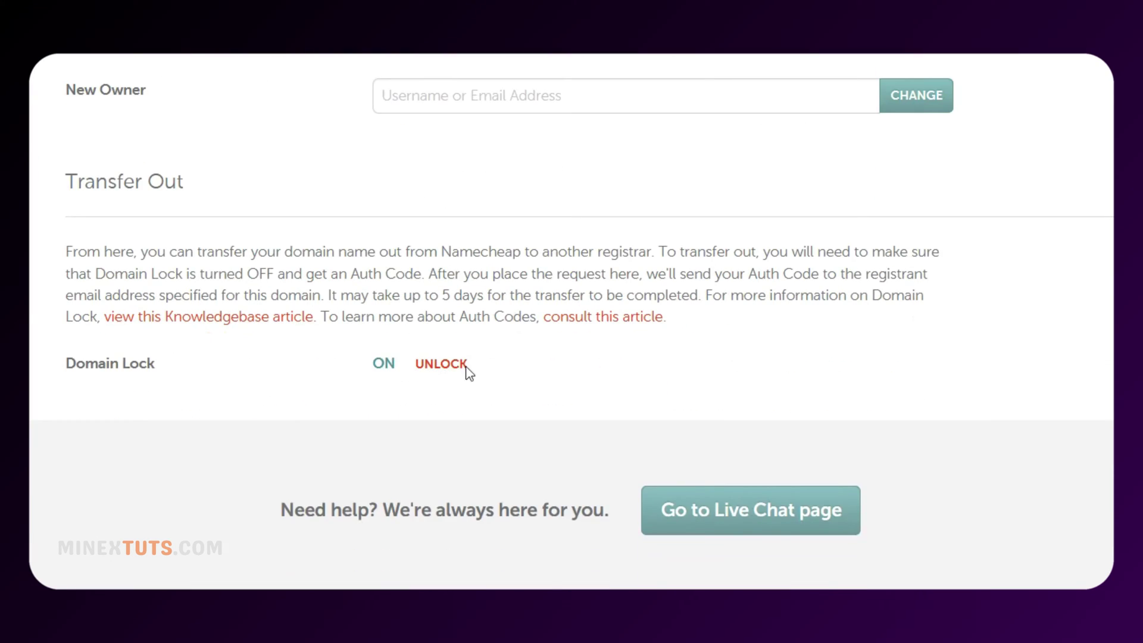
click(464, 366)
scroll(633, 385, up, 2)
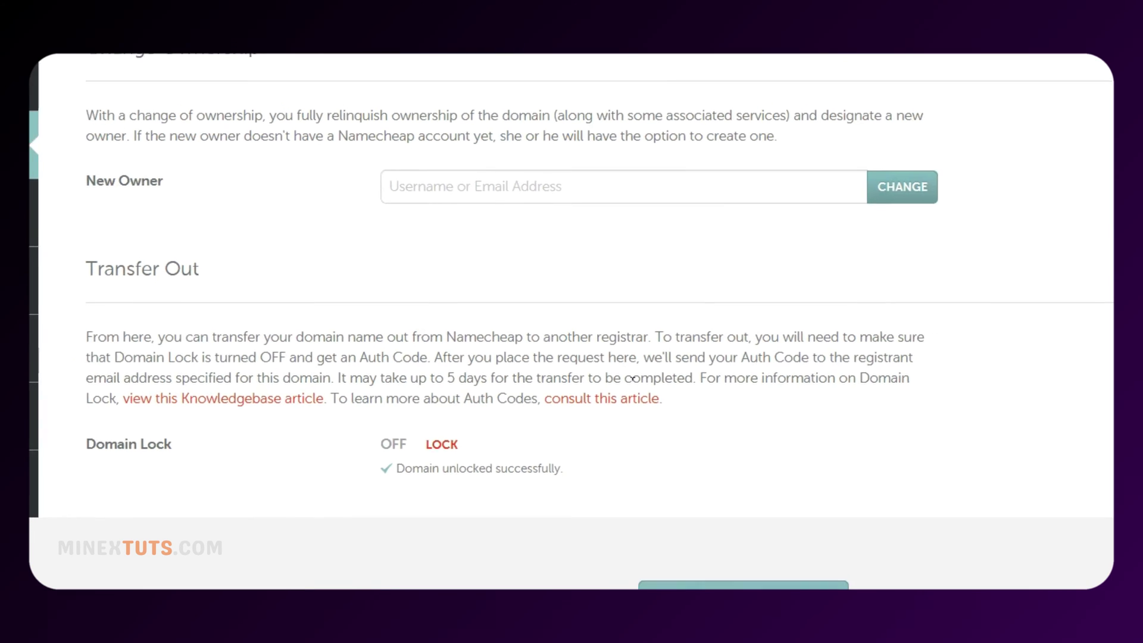
Request the minexapps.com auth code by email, selecting Pricing as the reason for transferring
click(954, 418)
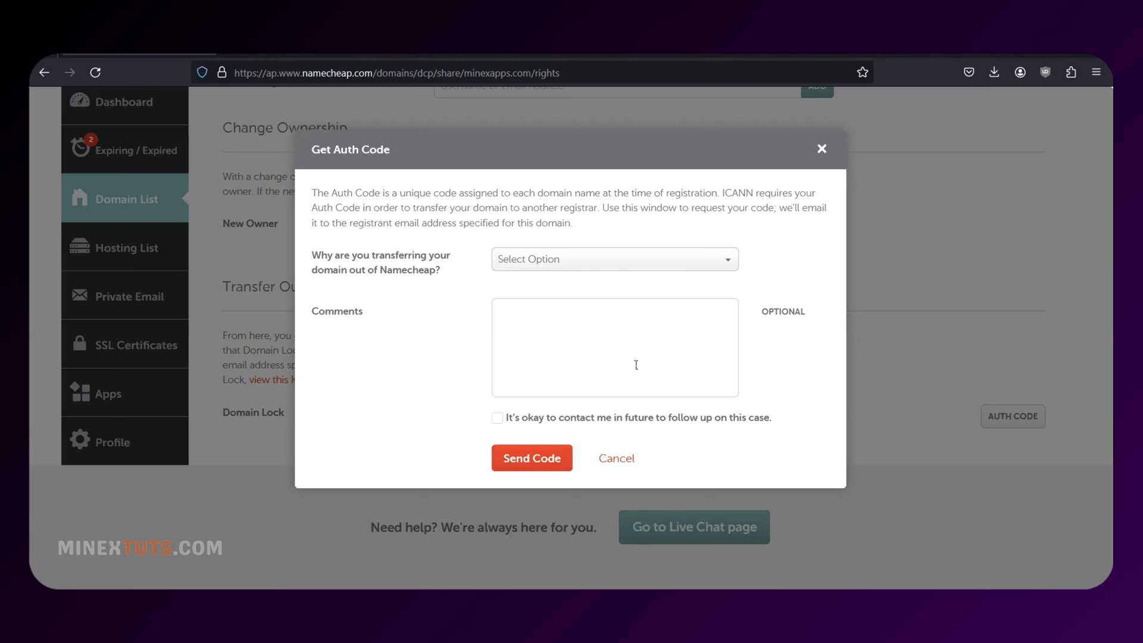
click(625, 329)
click(616, 302)
click(530, 447)
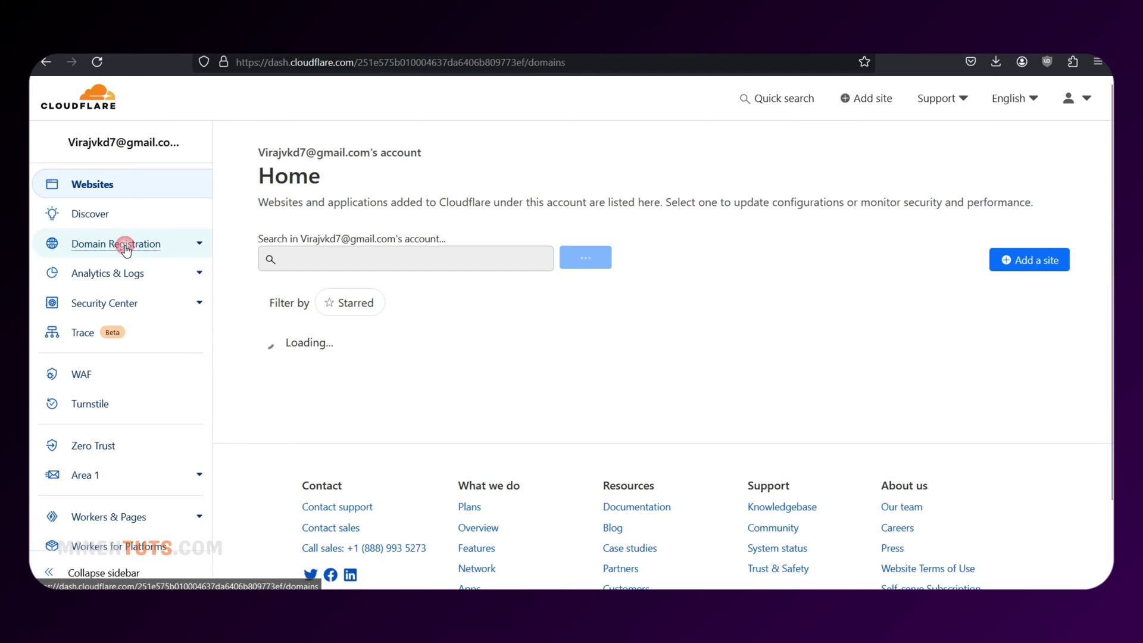
On Transfer Domains, refresh eligibility and confirm minexapps.com for transfer at a $9.77 total
click(122, 247)
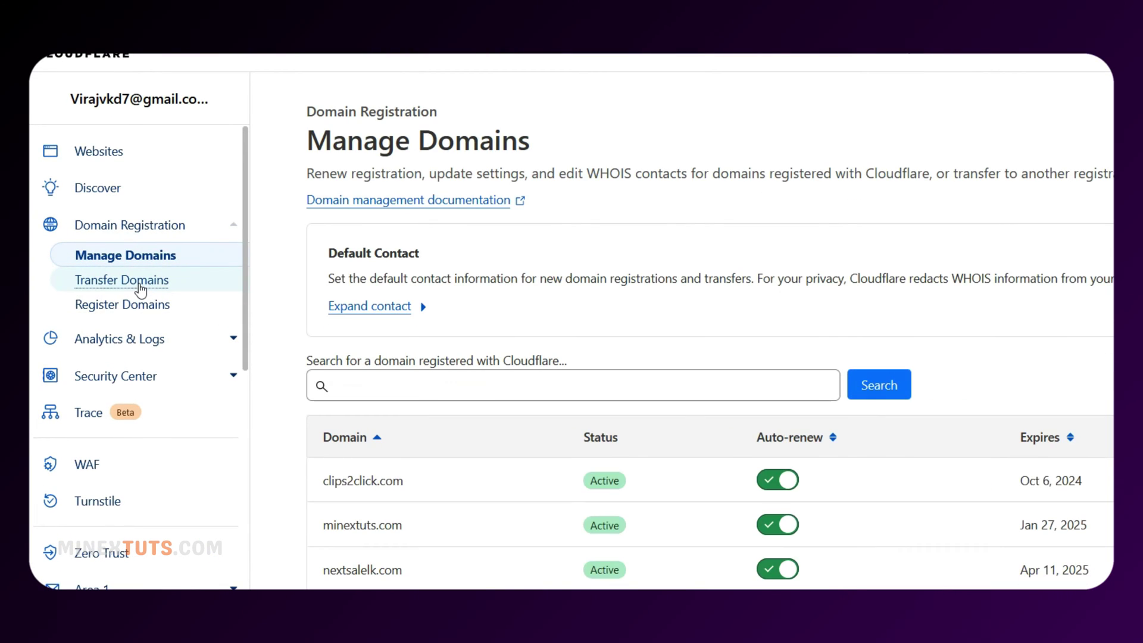
scroll(566, 286, down, 5)
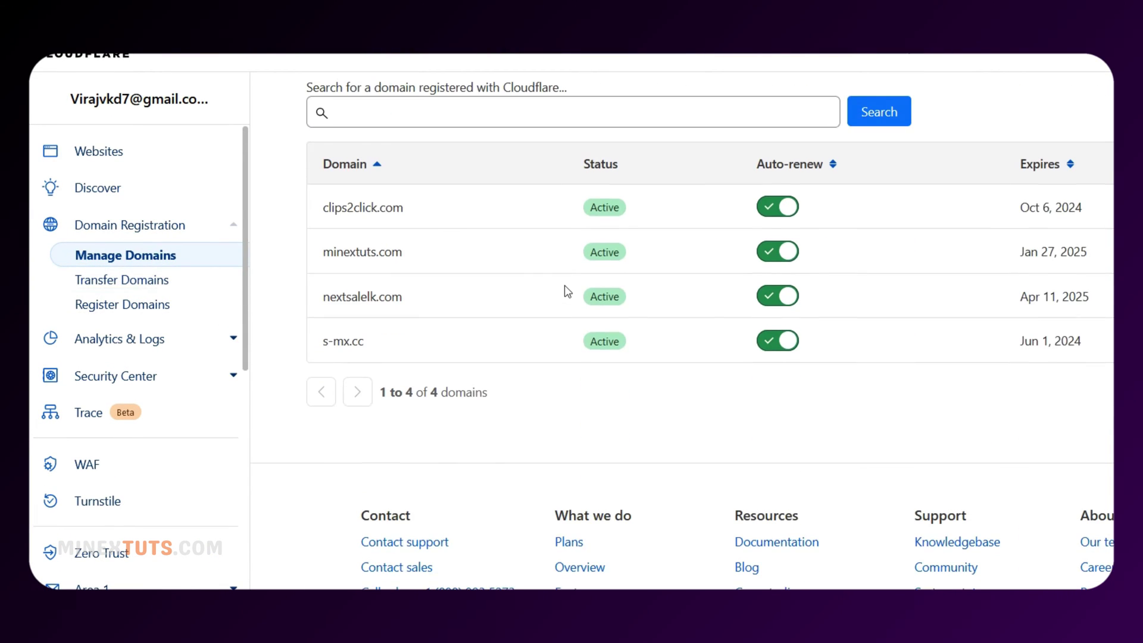
click(123, 284)
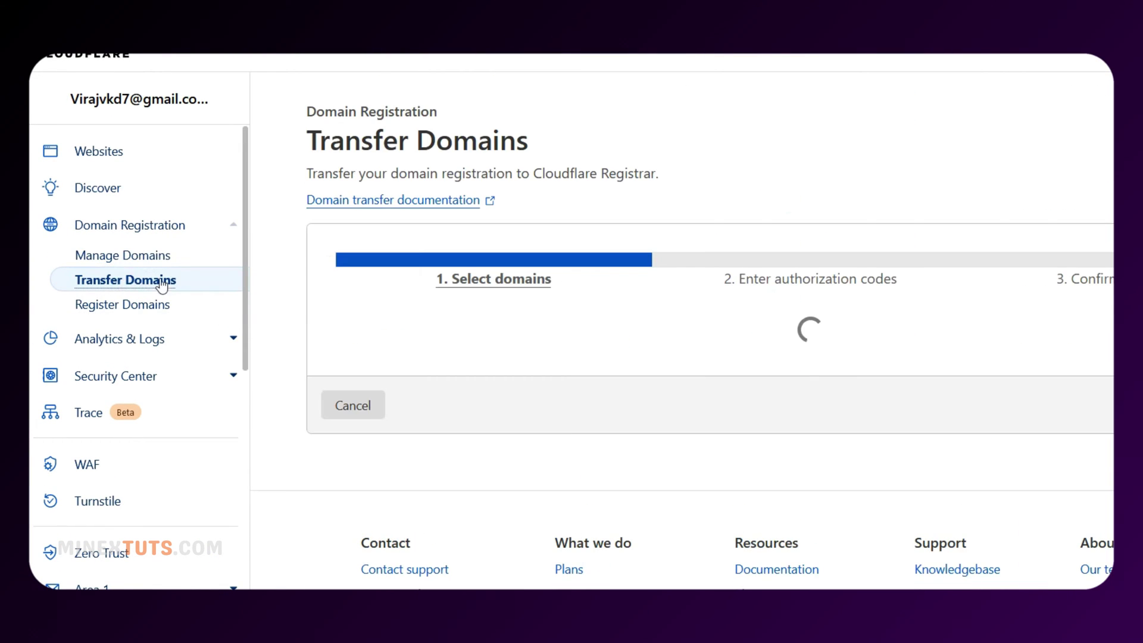
scroll(471, 298, down, 2)
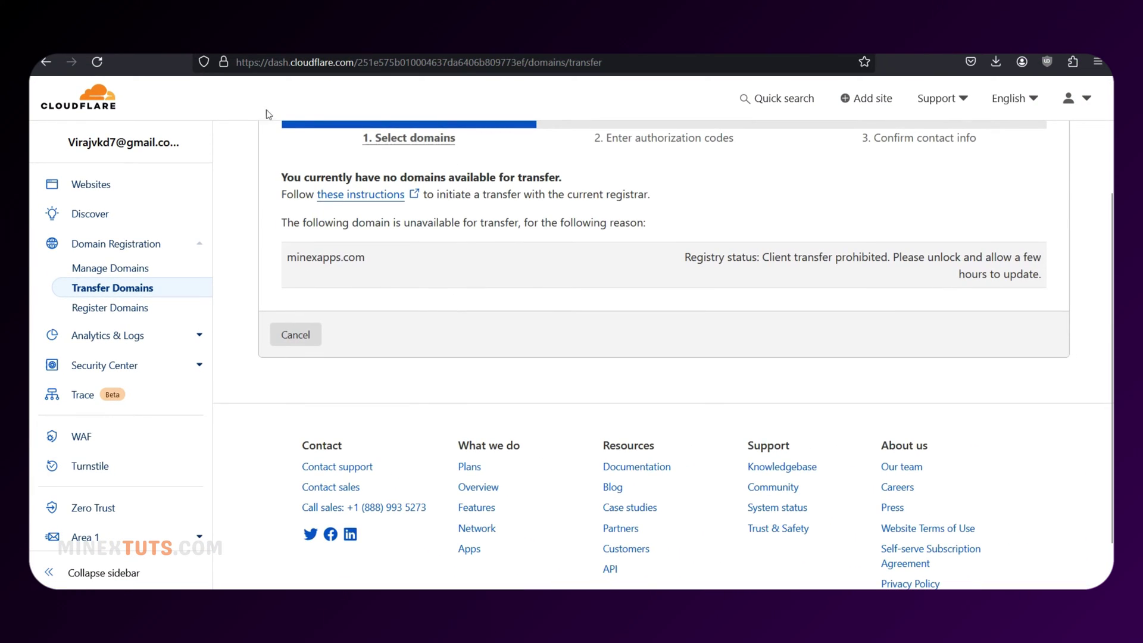
key(F5)
scroll(905, 356, down, 5)
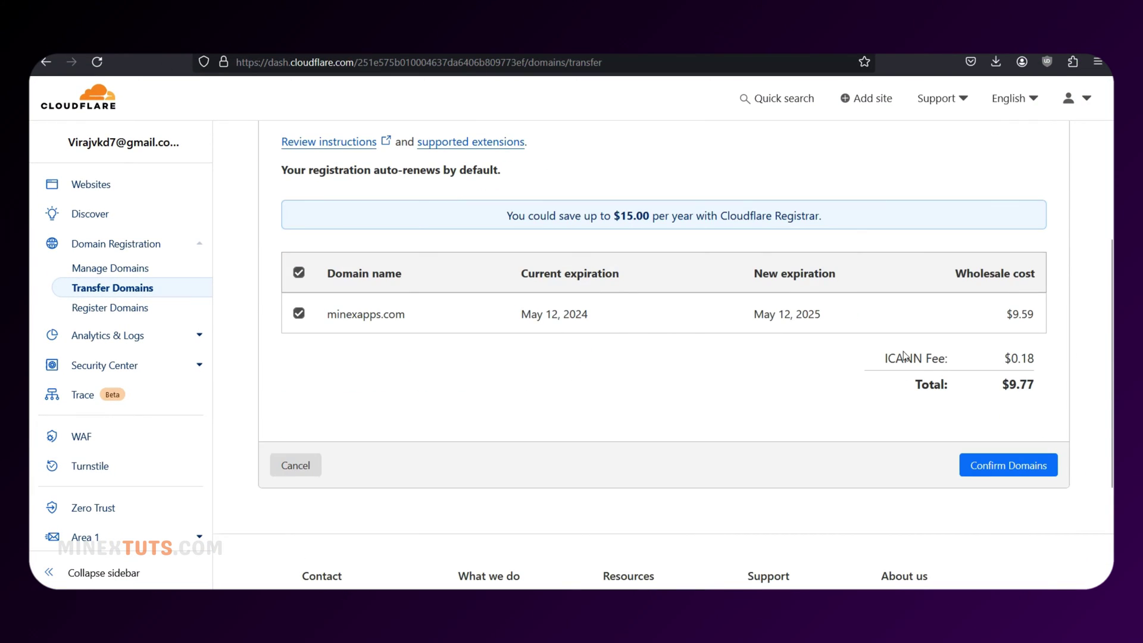
click(1022, 467)
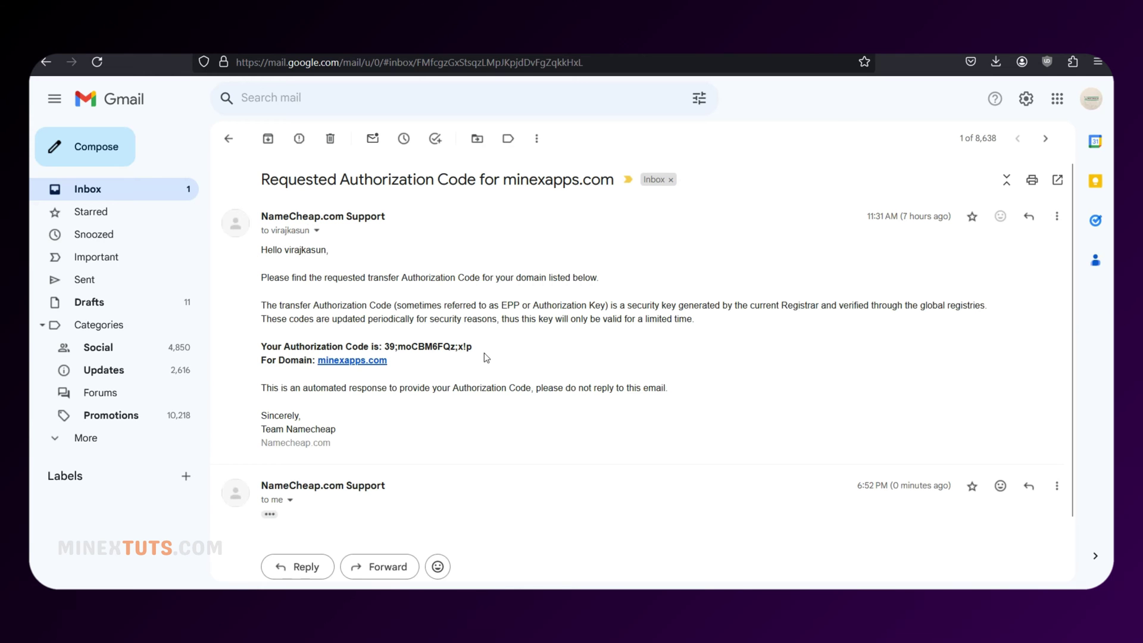
Copy the authorization code from the Namecheap email, paste it into Cloudflare and submit the transfer
drag(474, 347, 383, 348)
right_click(431, 355)
click(454, 367)
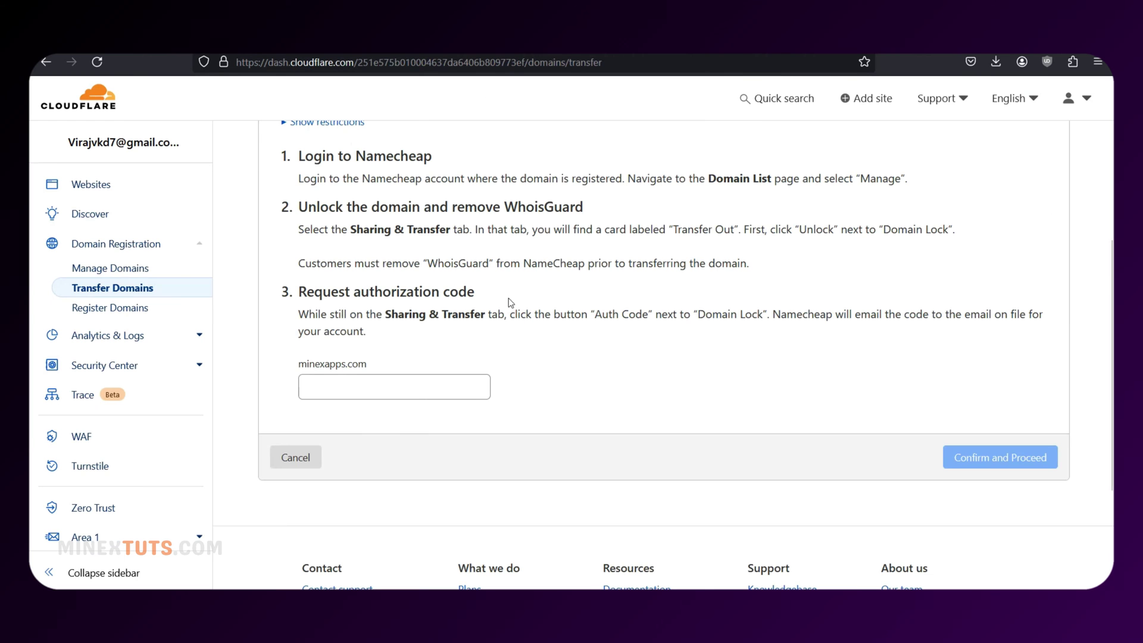
click(387, 387)
key(ctrl+v)
scroll(654, 391, up, 4)
scroll(833, 387, down, 5)
click(1013, 383)
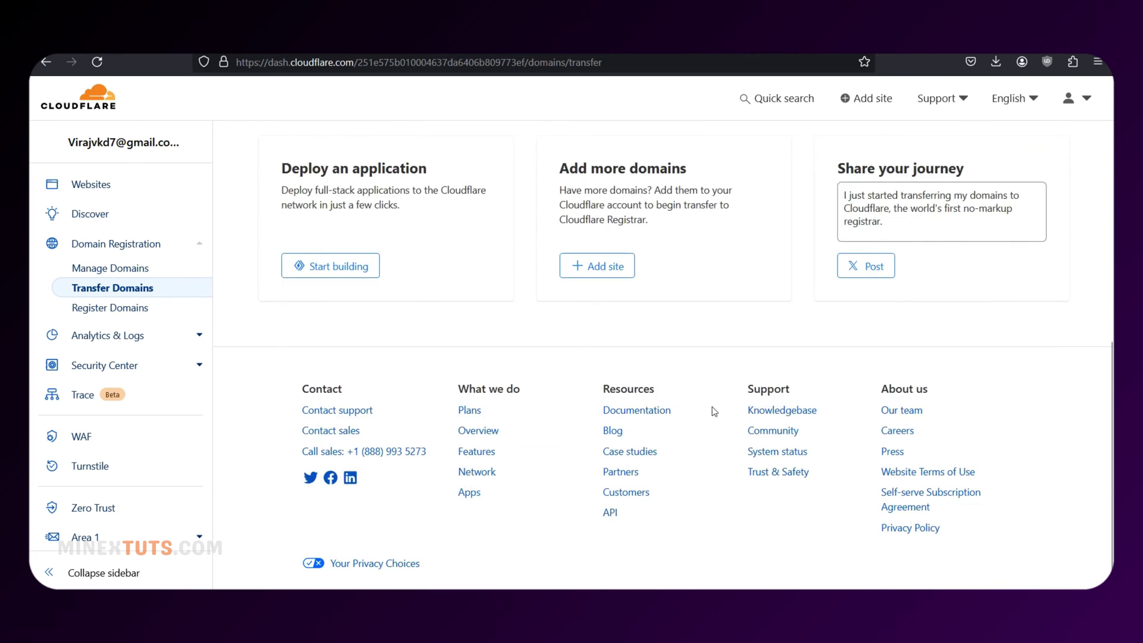
scroll(714, 411, up, 10)
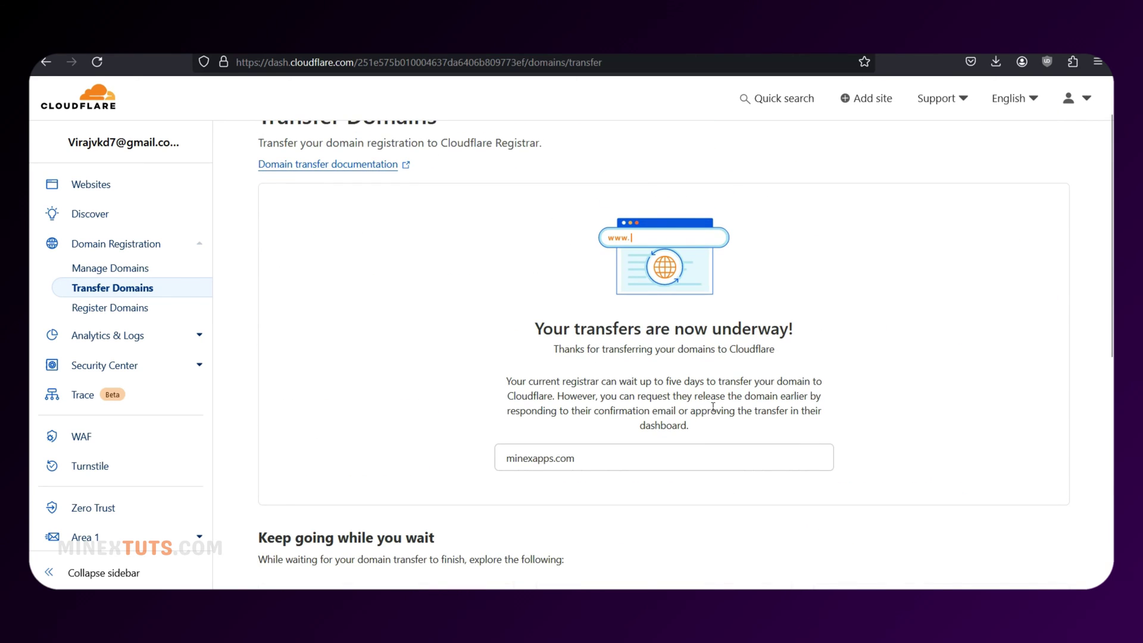
scroll(714, 407, up, 1)
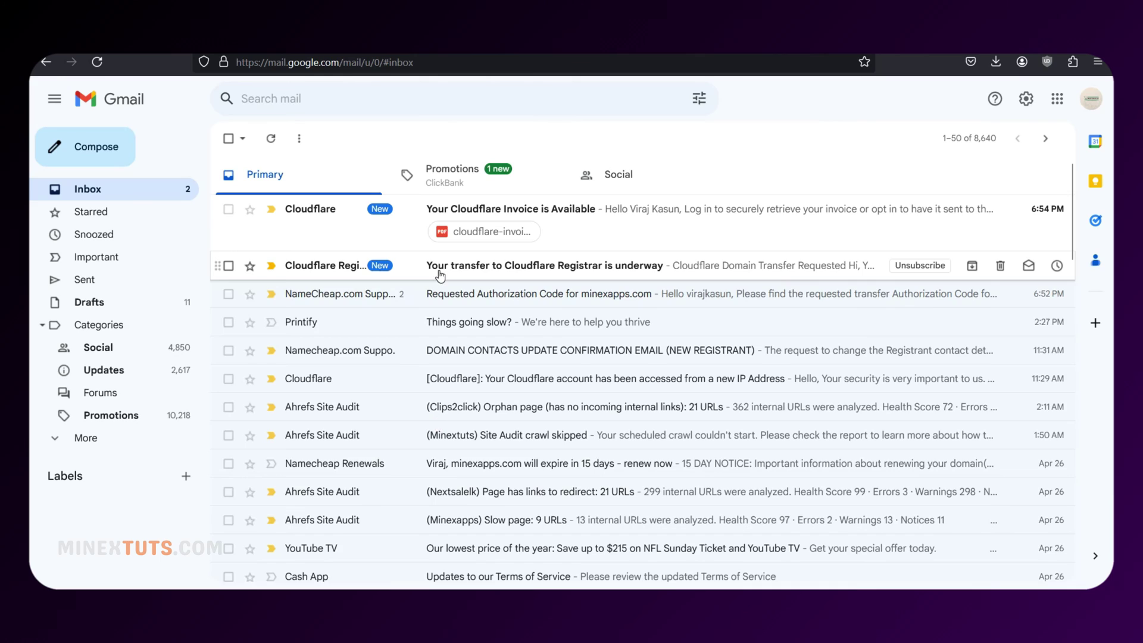
Review Cloudflare's transfer-underway and invoice emails, then open Namecheap's transfer confirmation request email
click(439, 268)
scroll(447, 306, down, 7)
scroll(451, 349, up, 4)
scroll(451, 349, up, 2)
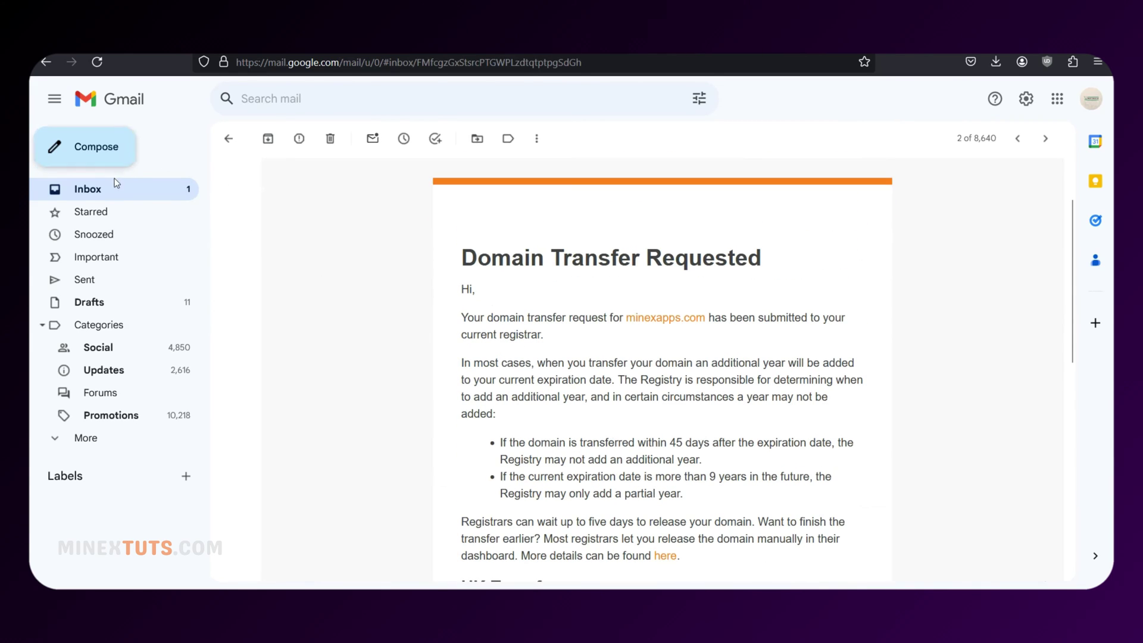
click(119, 188)
click(576, 241)
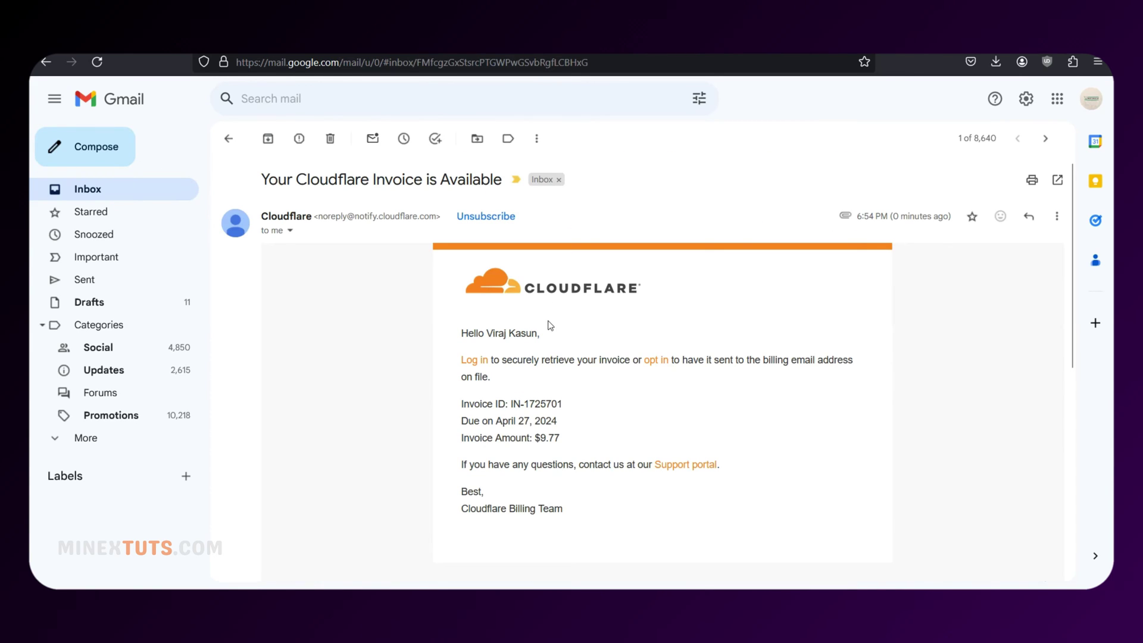
scroll(543, 324, down, 5)
scroll(544, 324, up, 5)
click(120, 188)
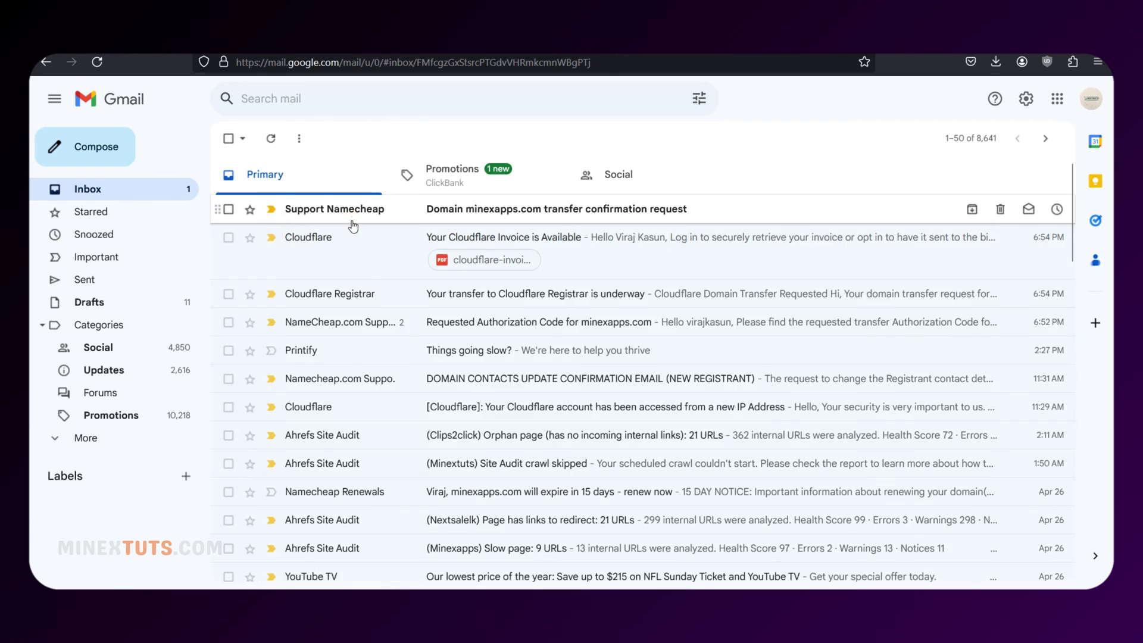
click(536, 207)
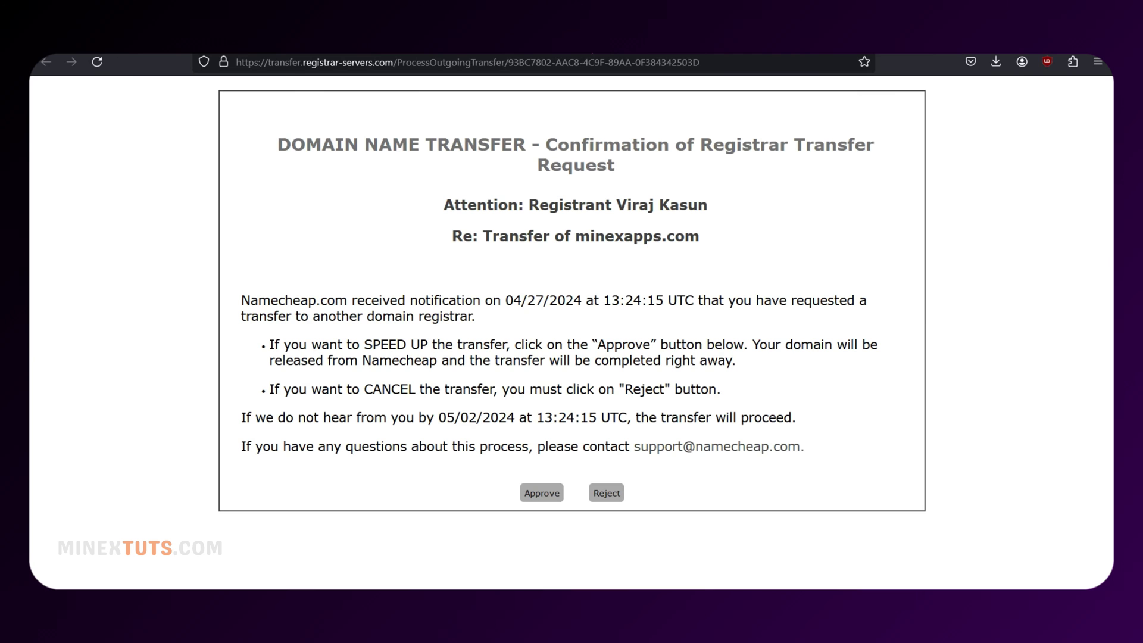
Approve the outgoing minexapps.com transfer on Namecheap's confirmation page and close that tab
click(542, 493)
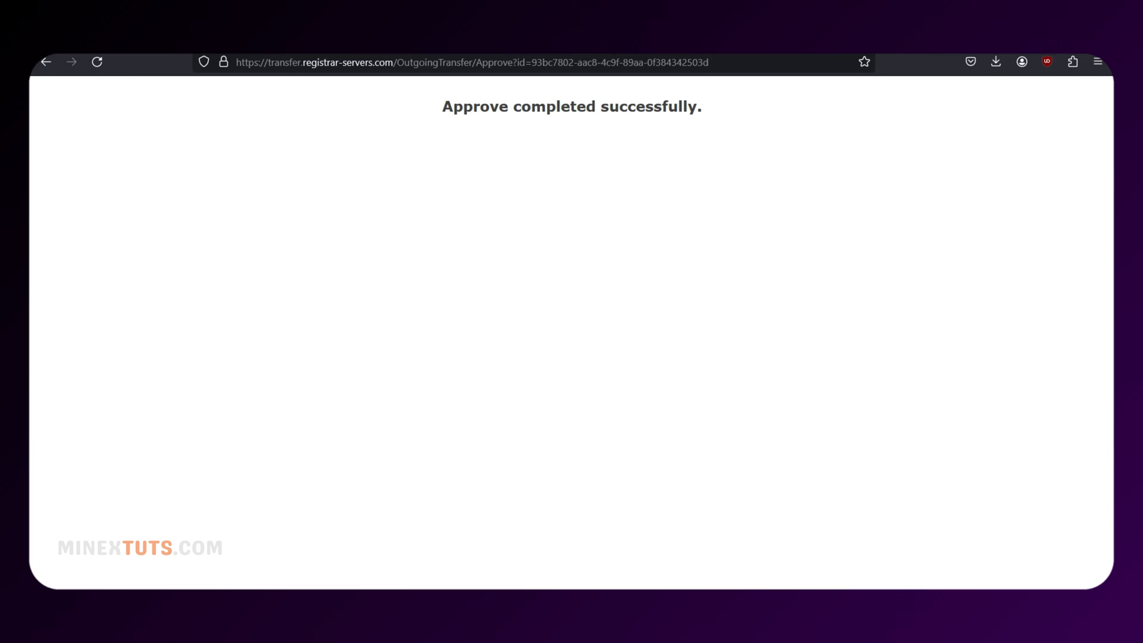
key(ctrl+w)
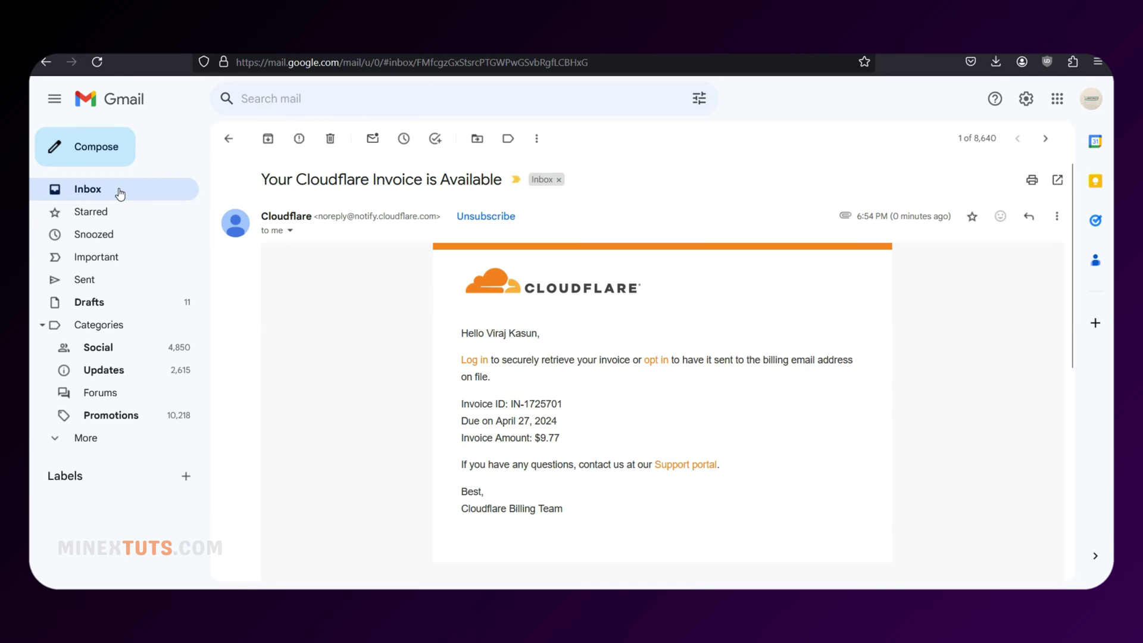
Check the pending transfer, then return to Manage Domains showing four active domains
click(120, 193)
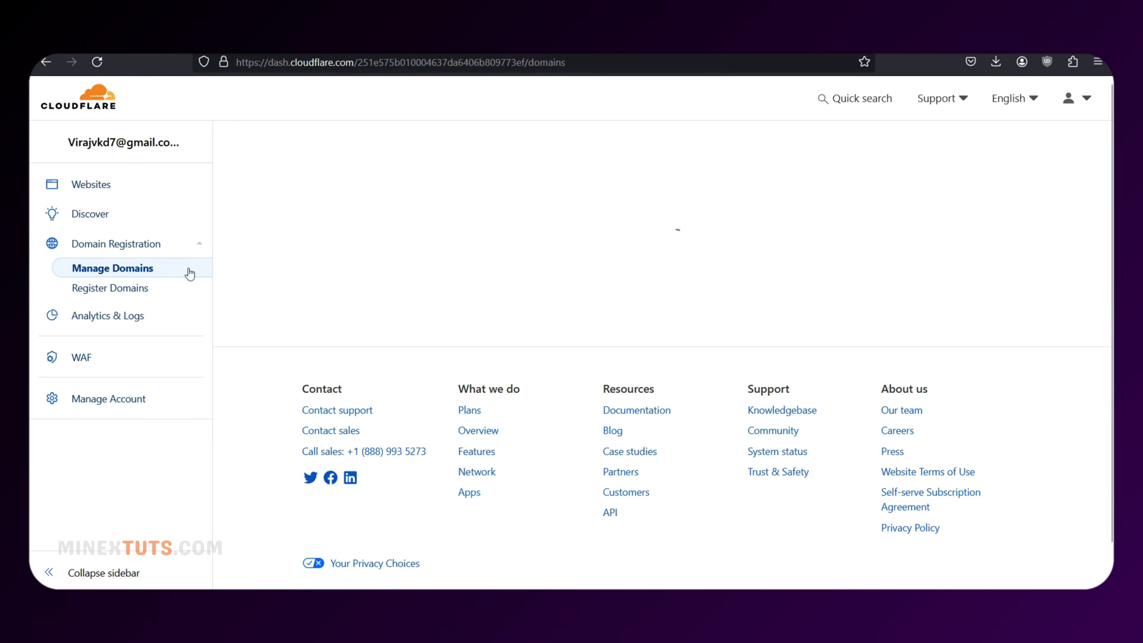
scroll(521, 317, down, 3)
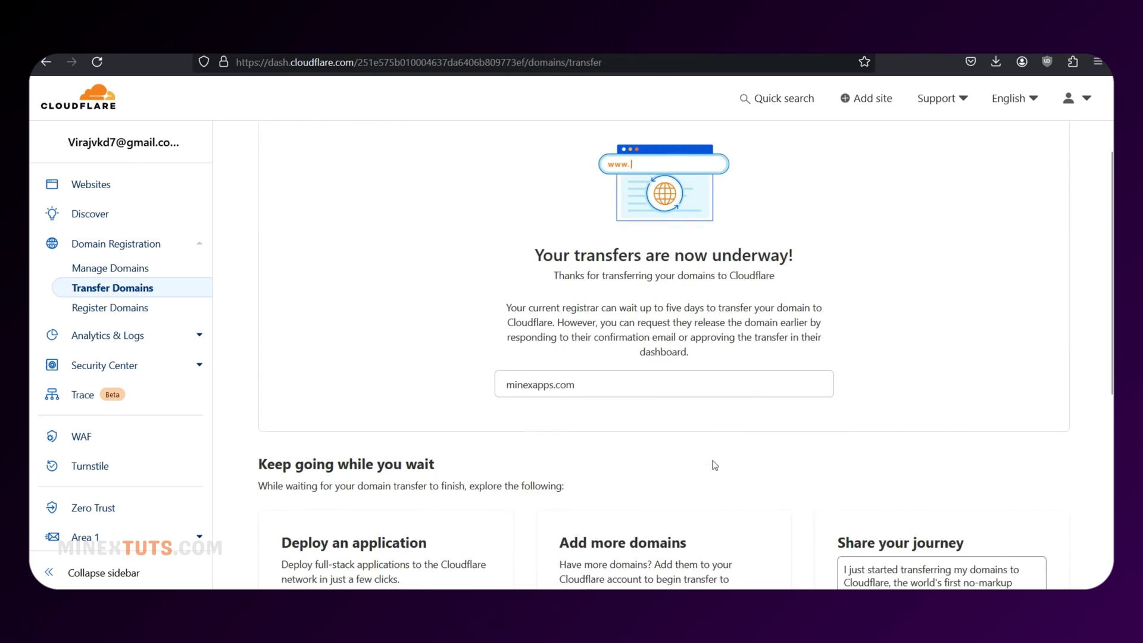
click(98, 268)
scroll(544, 355, down, 5)
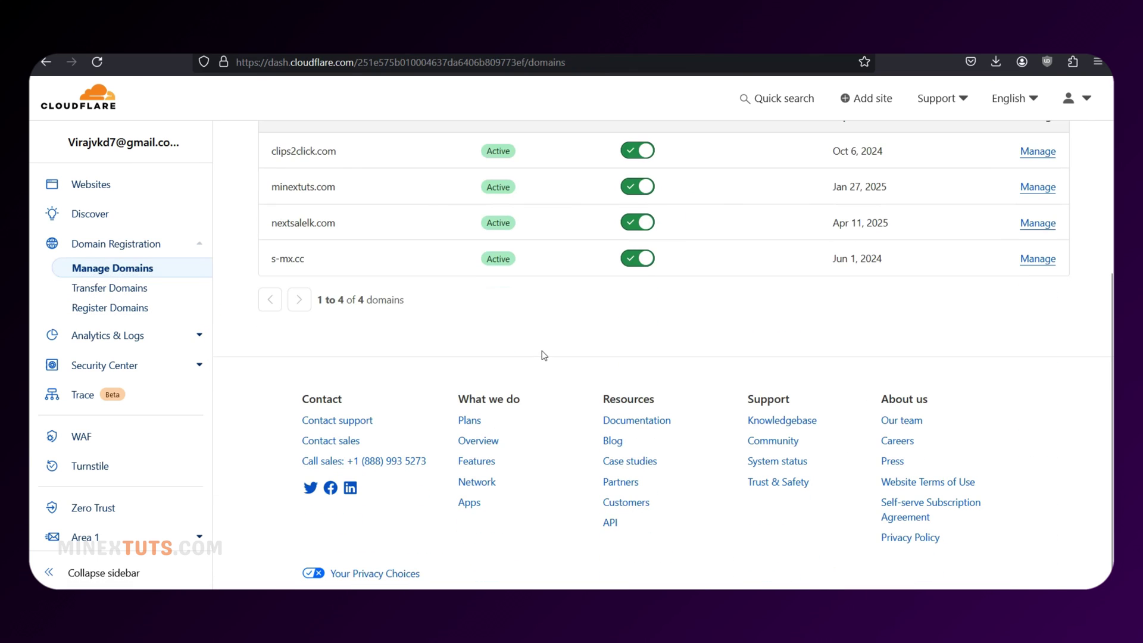